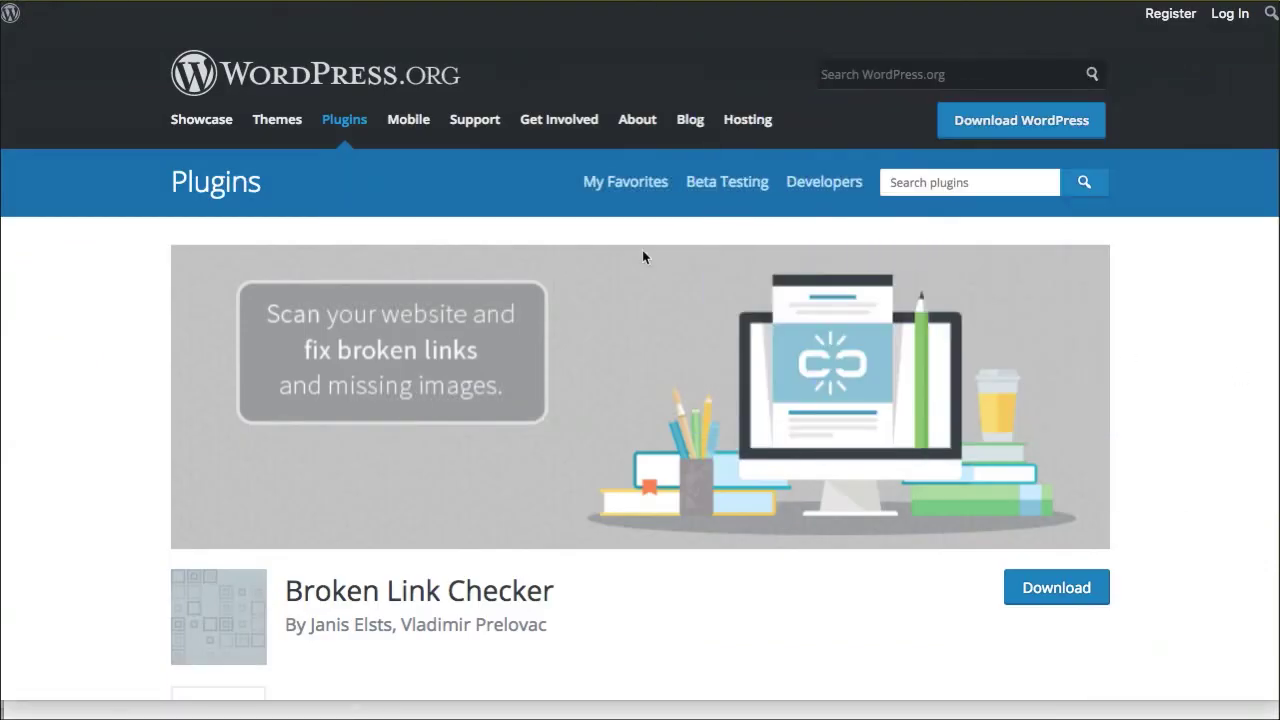
# - Review the Broken Link Checker plugin page, including its title, description and feature list
pyautogui.click(107, 249)
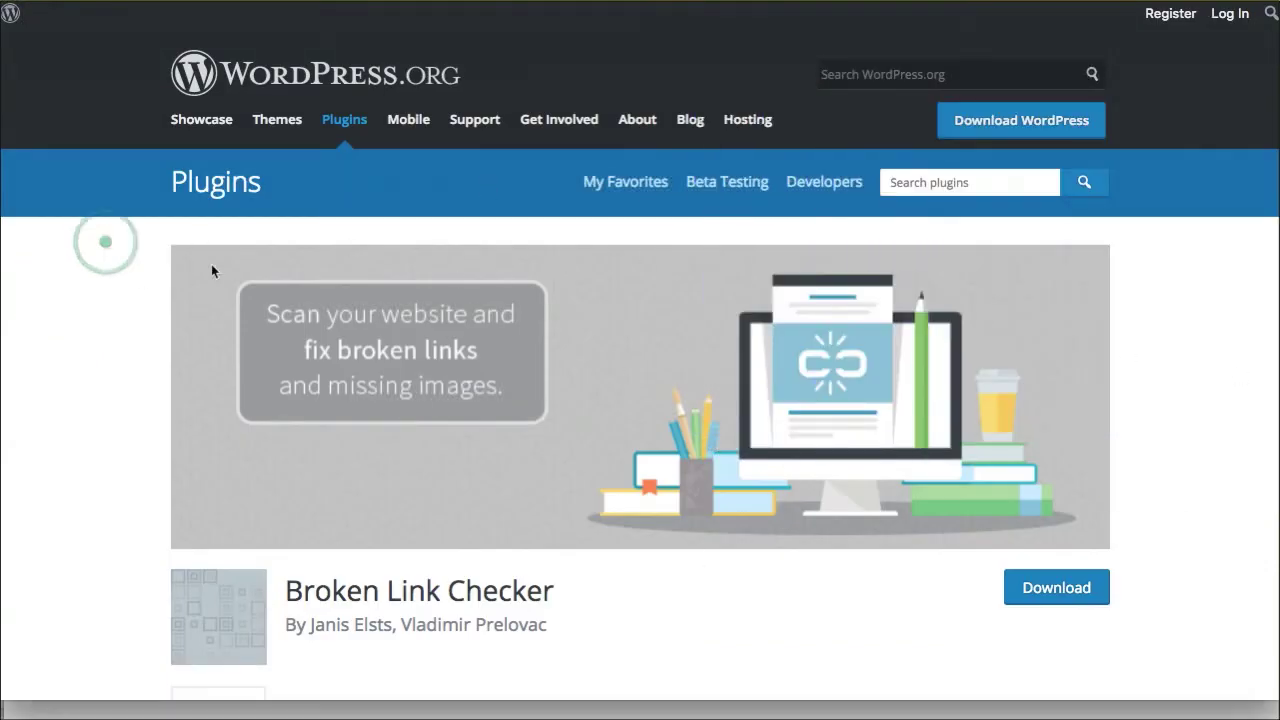
pyautogui.scroll(-1, 130, 269)
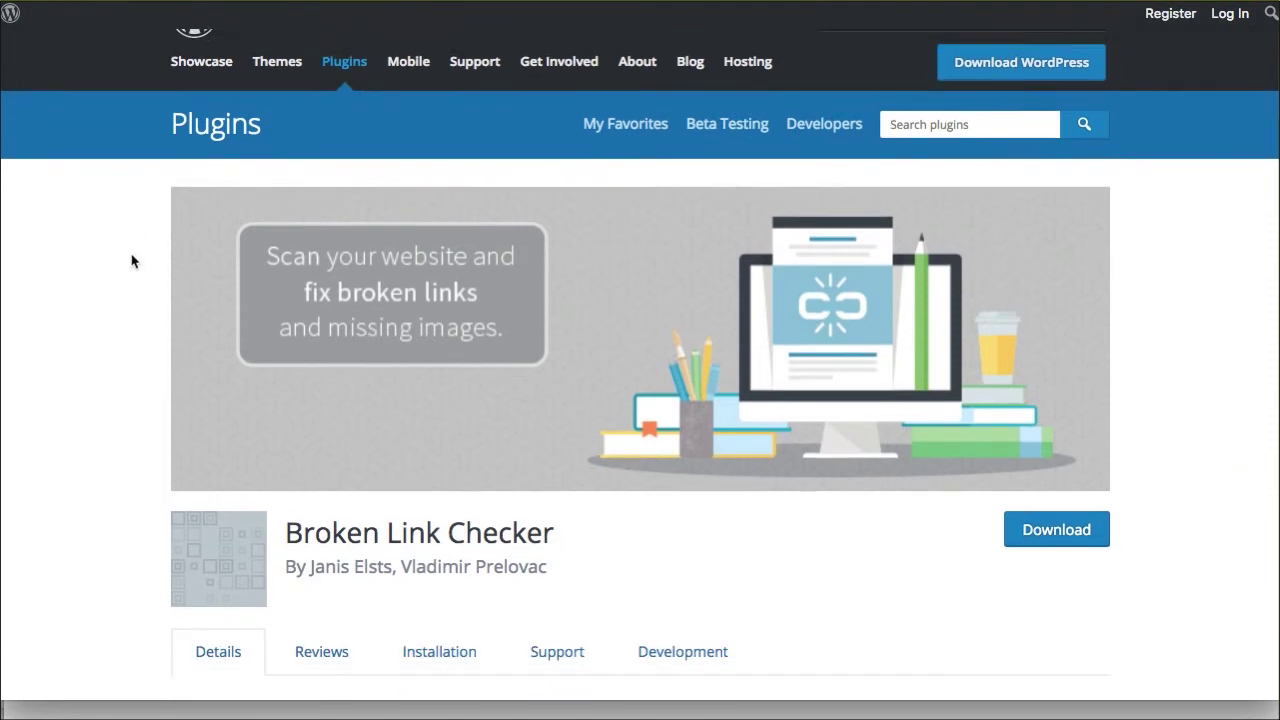
pyautogui.scroll(-1, 131, 261)
pyautogui.scroll(-2, 132, 259)
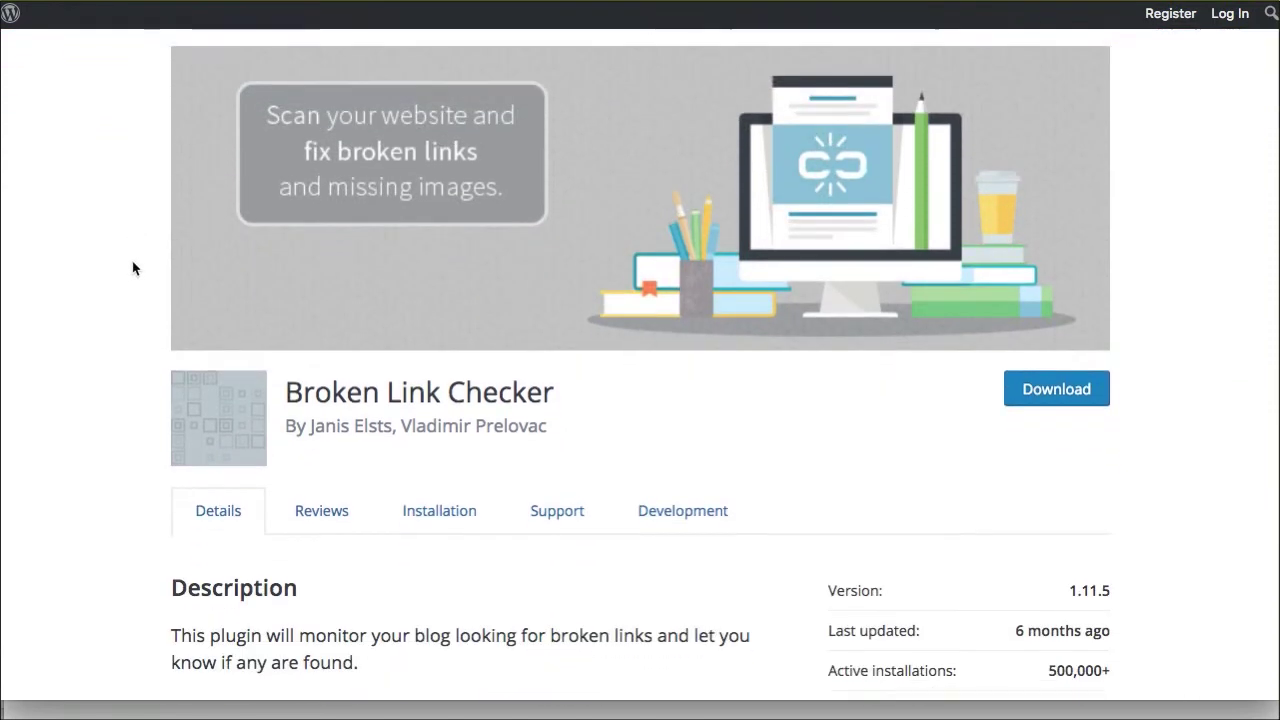
pyautogui.moveTo(376, 393); pyautogui.dragTo(544, 392)
pyautogui.click(687, 418)
pyautogui.scroll(-2, 687, 418)
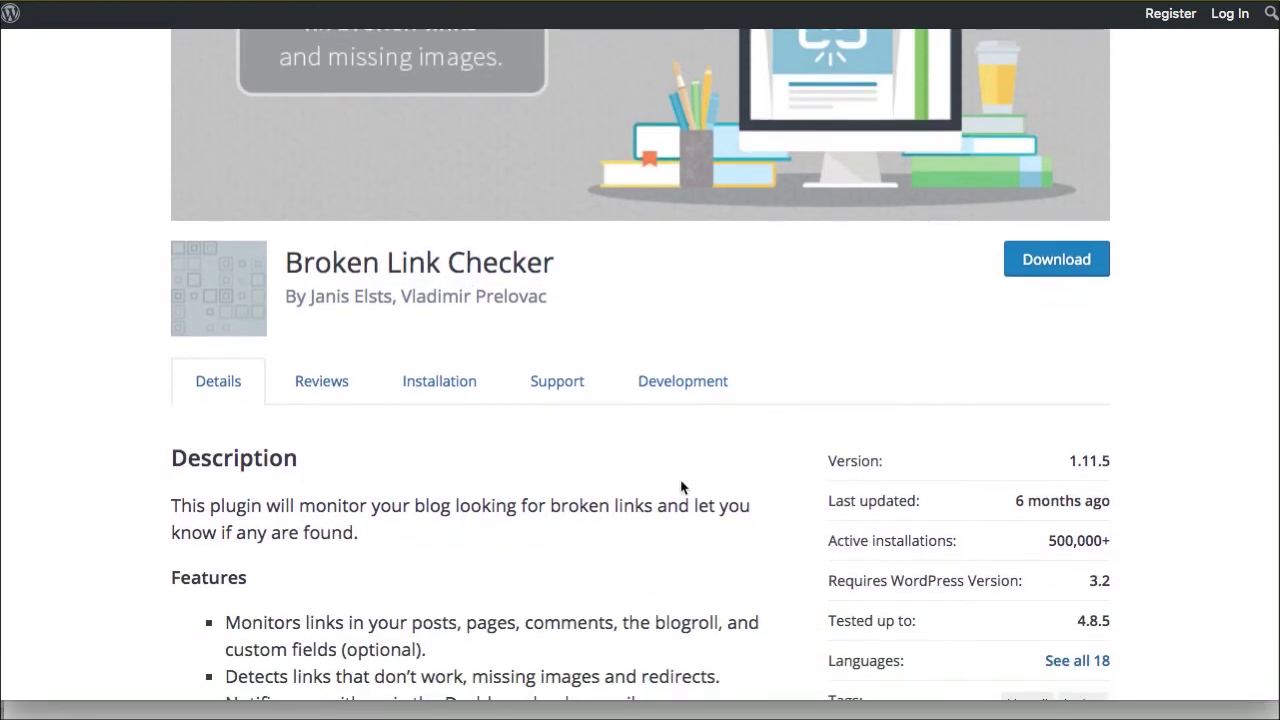
pyautogui.scroll(-4, 680, 489)
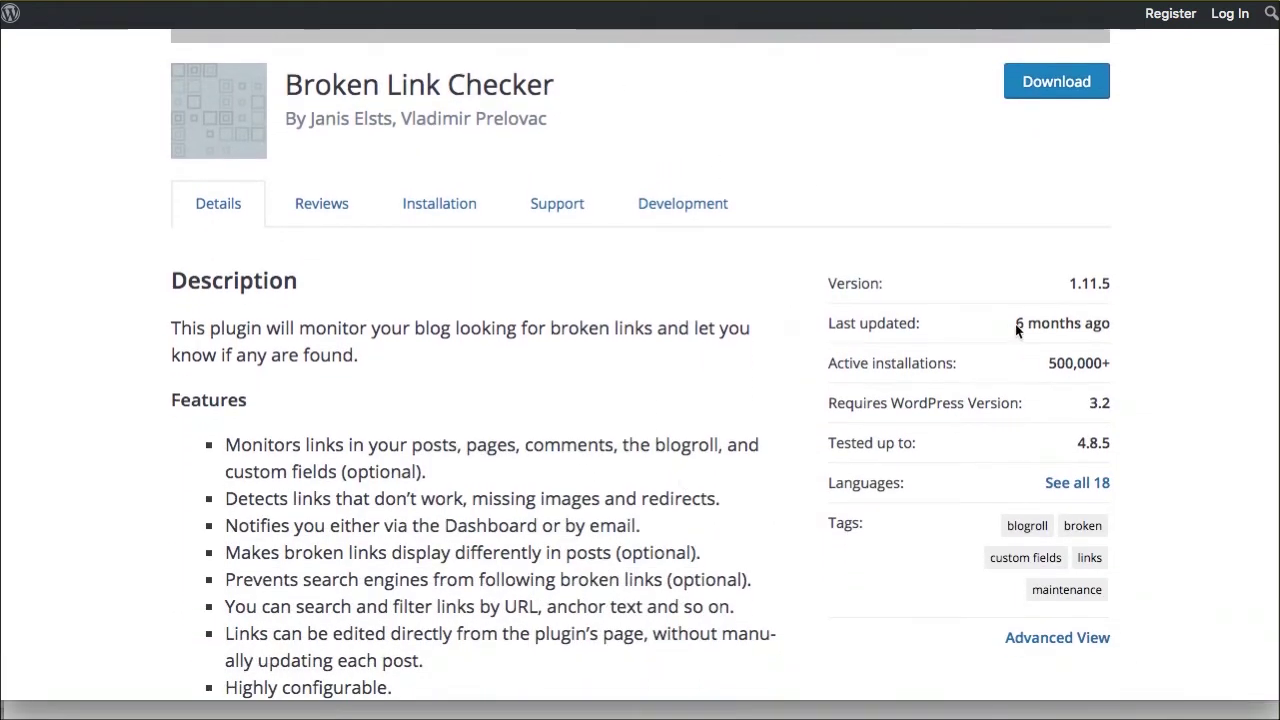
# - Examine the plugin's last update date, active installations and tested WordPress version
pyautogui.moveTo(1018, 330); pyautogui.dragTo(1117, 334)
pyautogui.click(1103, 327)
pyautogui.scroll(-2, 1147, 455)
pyautogui.scroll(1, 1147, 455)
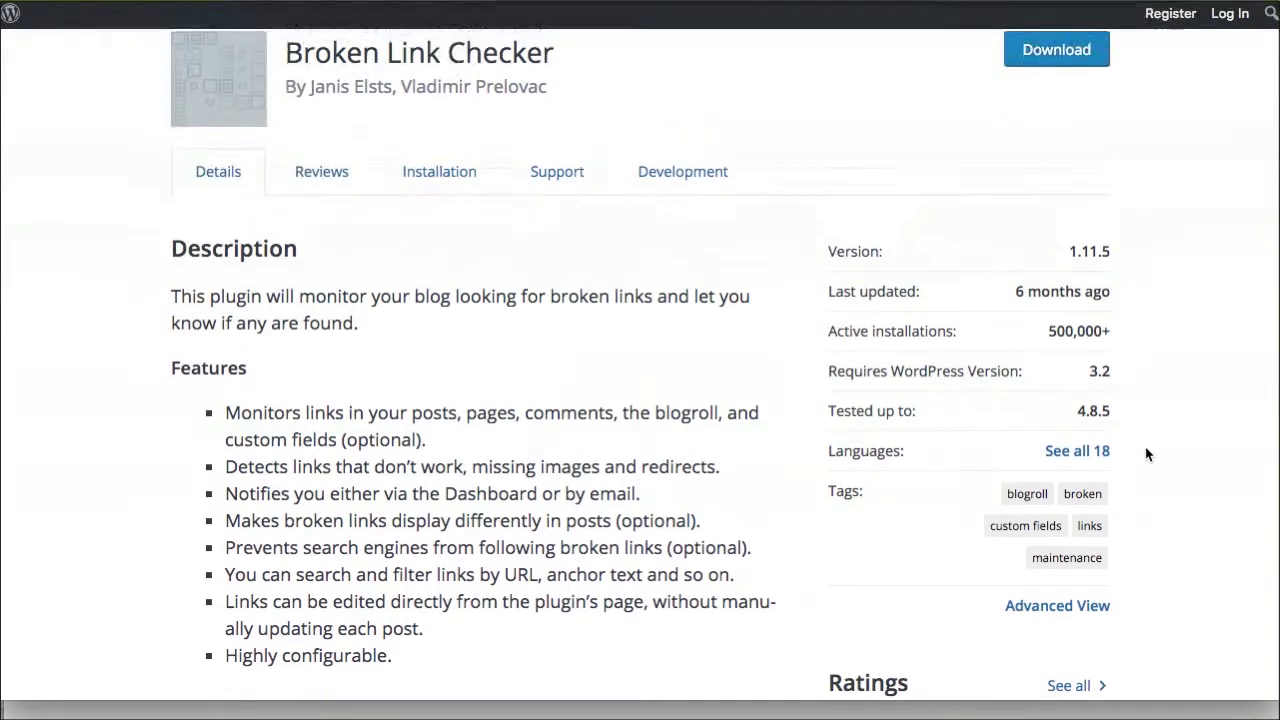
pyautogui.scroll(-1, 1147, 455)
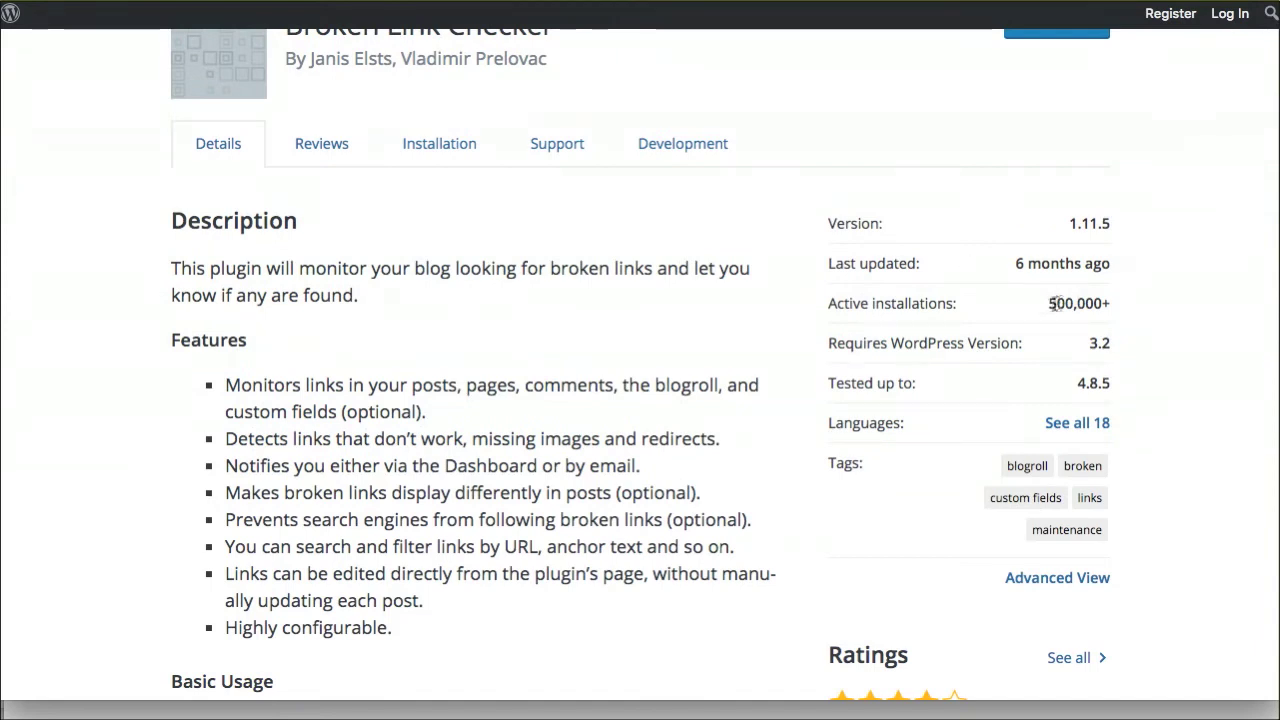
pyautogui.scroll(1, 1163, 350)
pyautogui.scroll(2, 1163, 350)
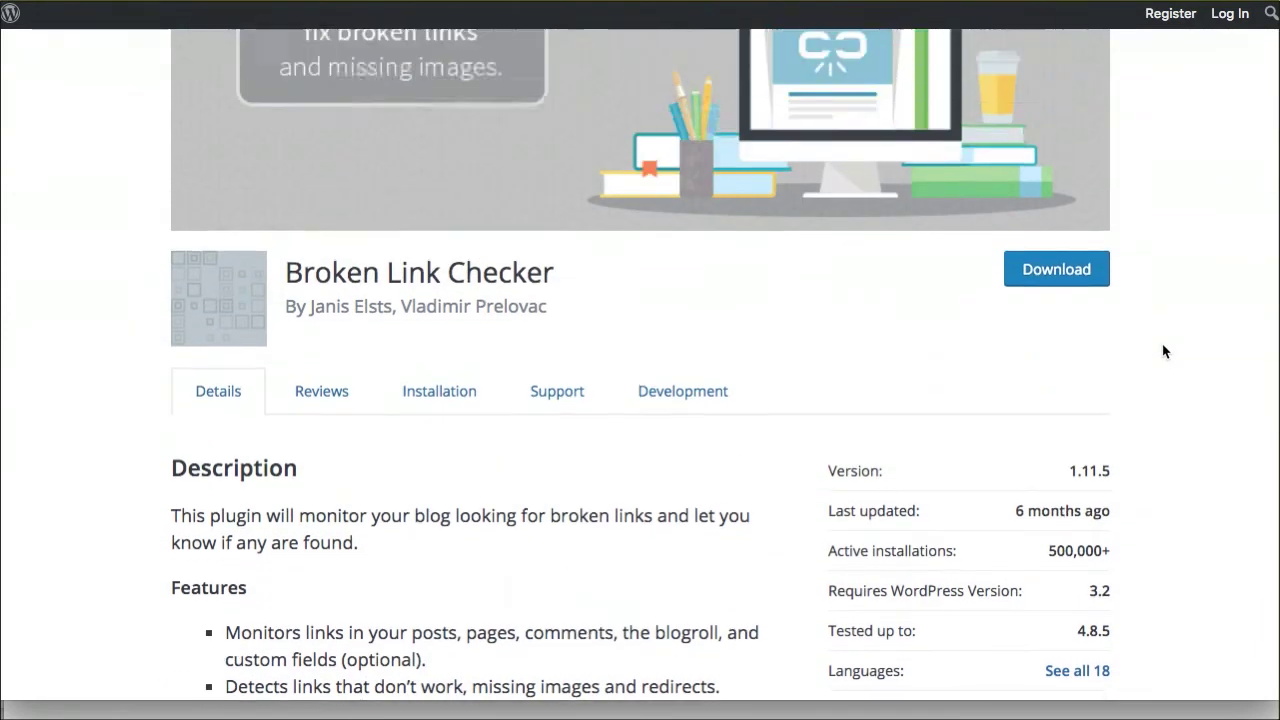
pyautogui.scroll(3, 1163, 350)
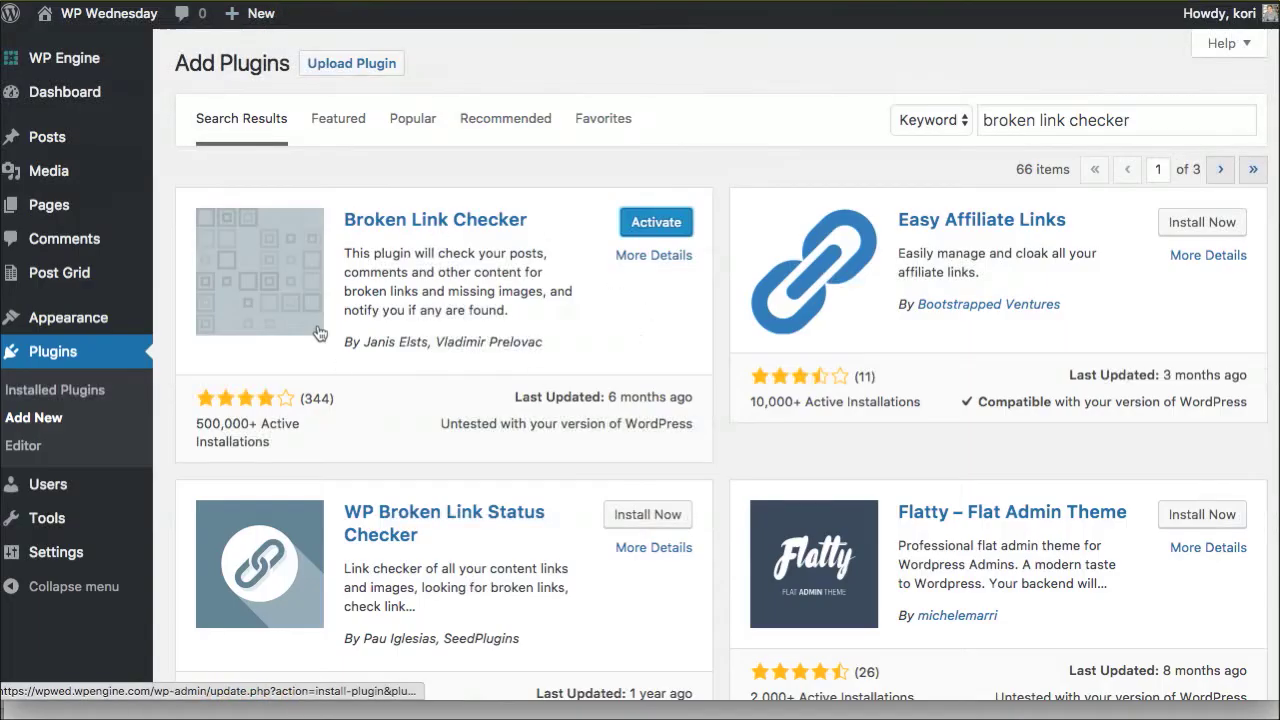
# - Activate the installed Broken Link Checker plugin on the WordPress site
pyautogui.click(1042, 120)
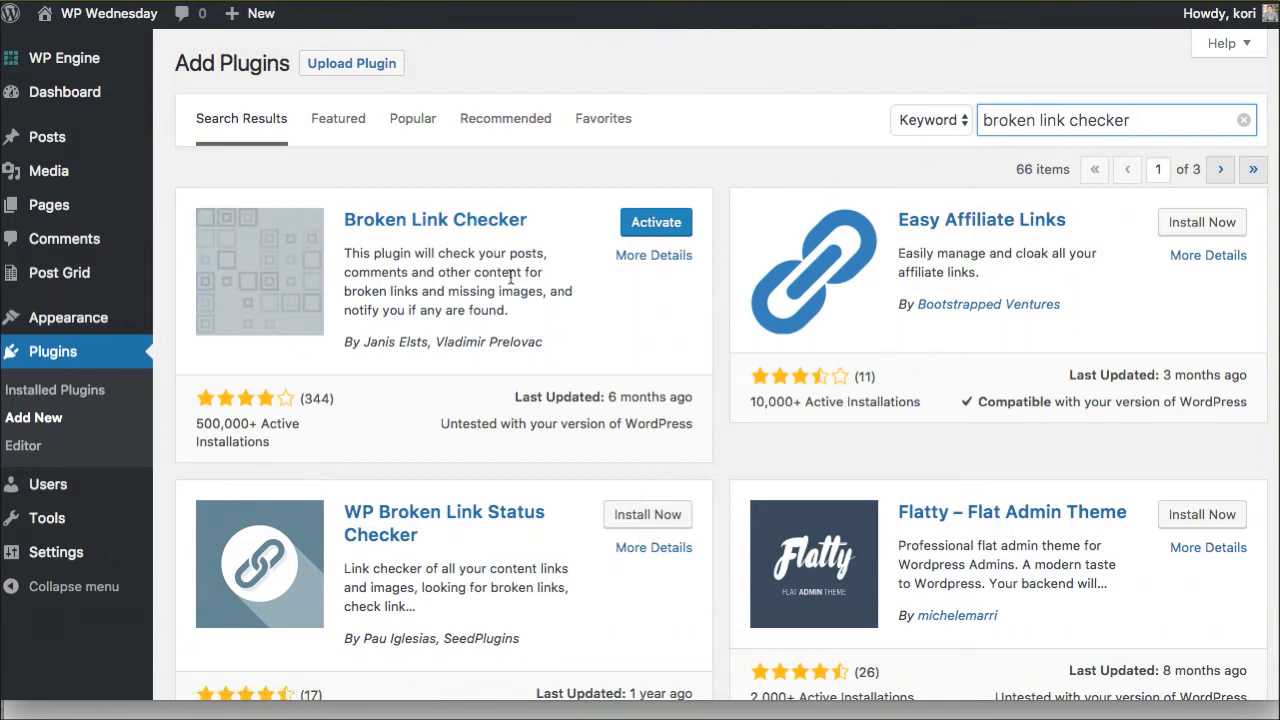
pyautogui.click(650, 226)
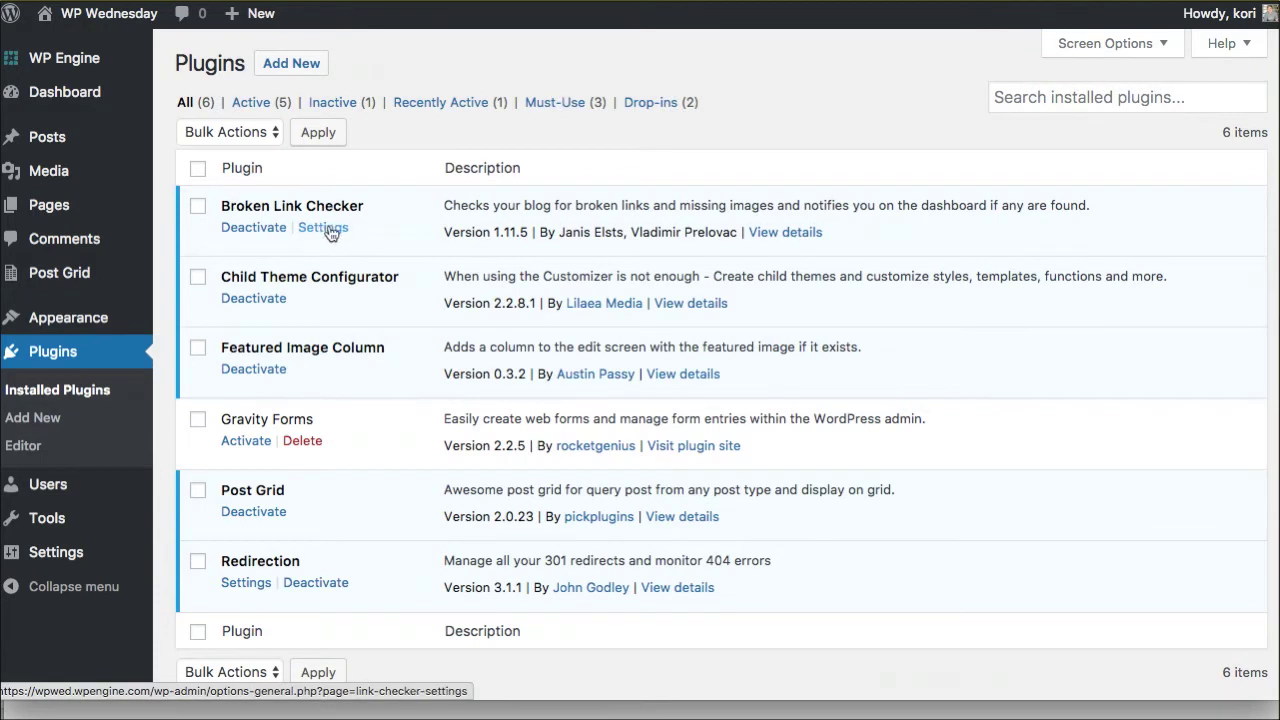
# - Open the site's Broken Links report and search its links with status All and link type Any
pyautogui.moveTo(104, 522)
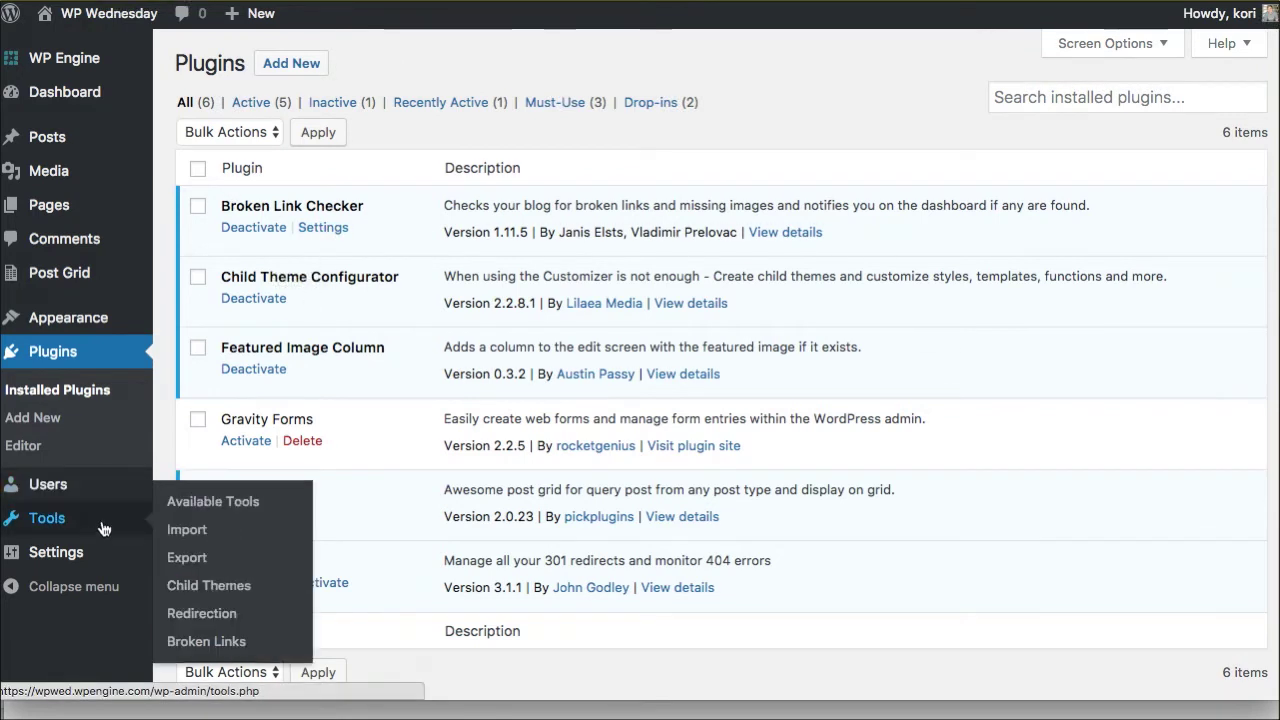
pyautogui.click(178, 646)
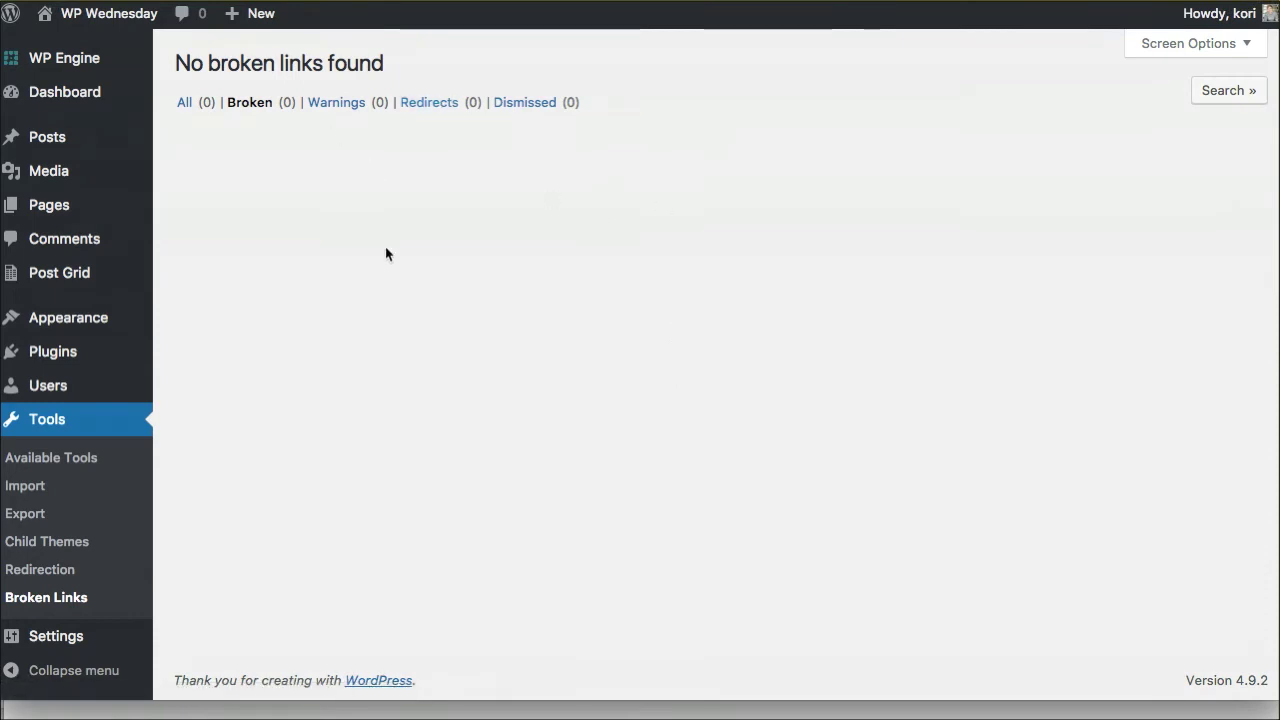
pyautogui.click(1222, 91)
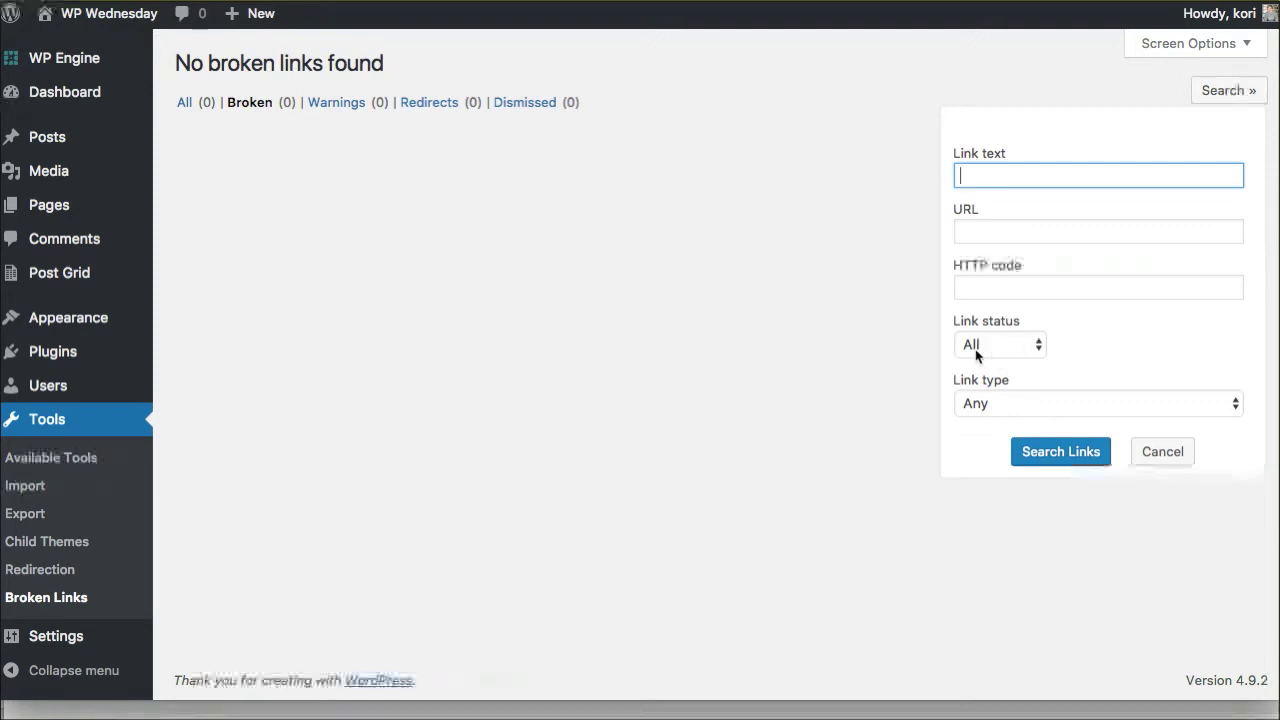
pyautogui.click(1052, 453)
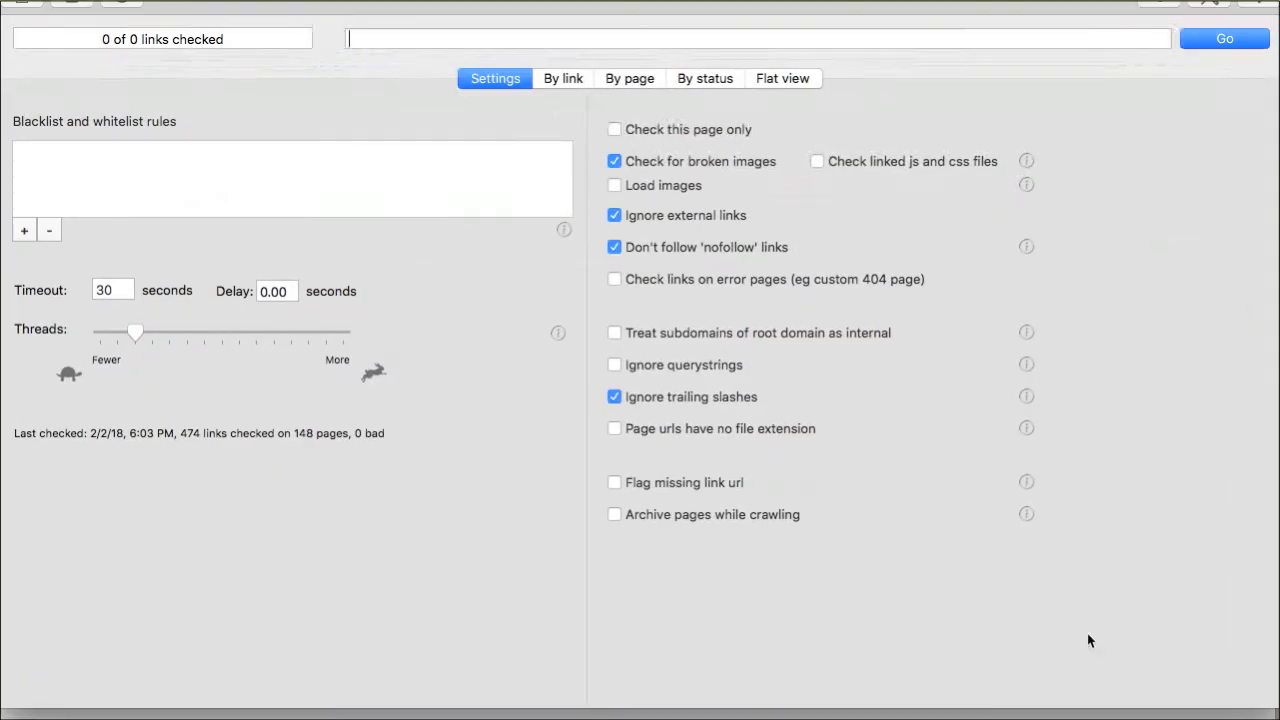
pyautogui.click(412, 38)
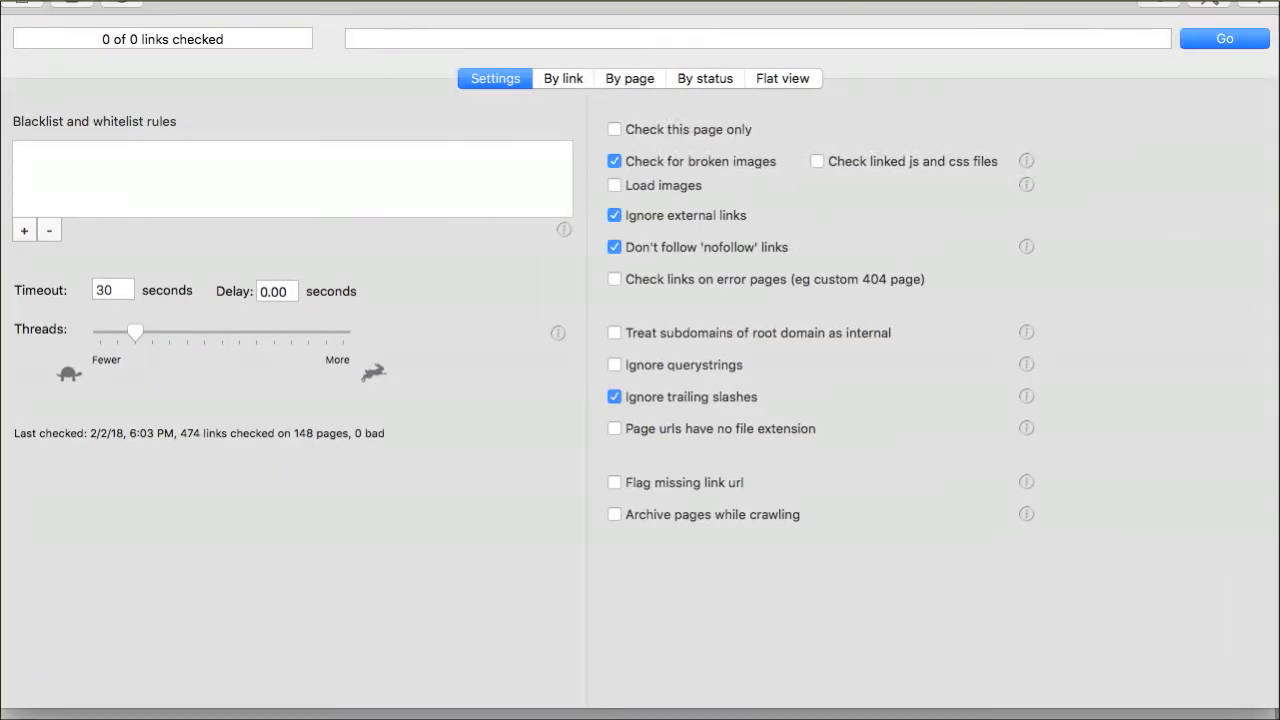
pyautogui.write('http://lucysdoggy')
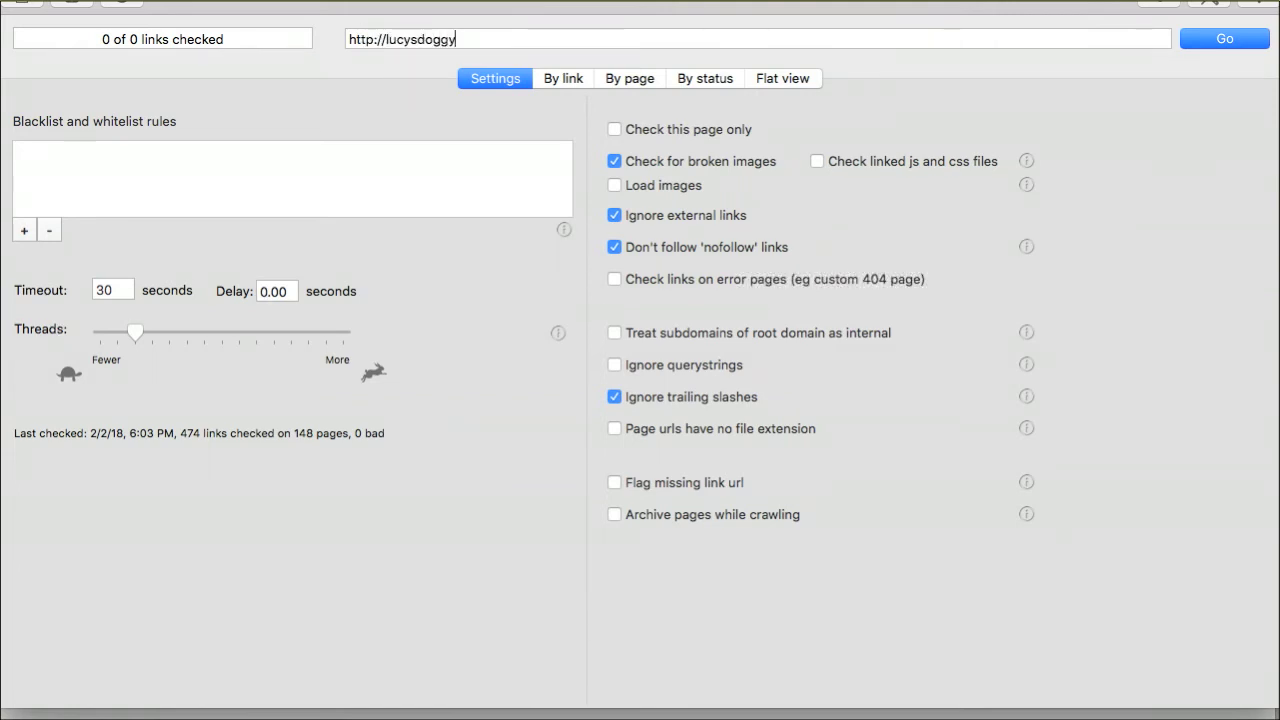
pyautogui.write('daycare.com')
pyautogui.press('Return')
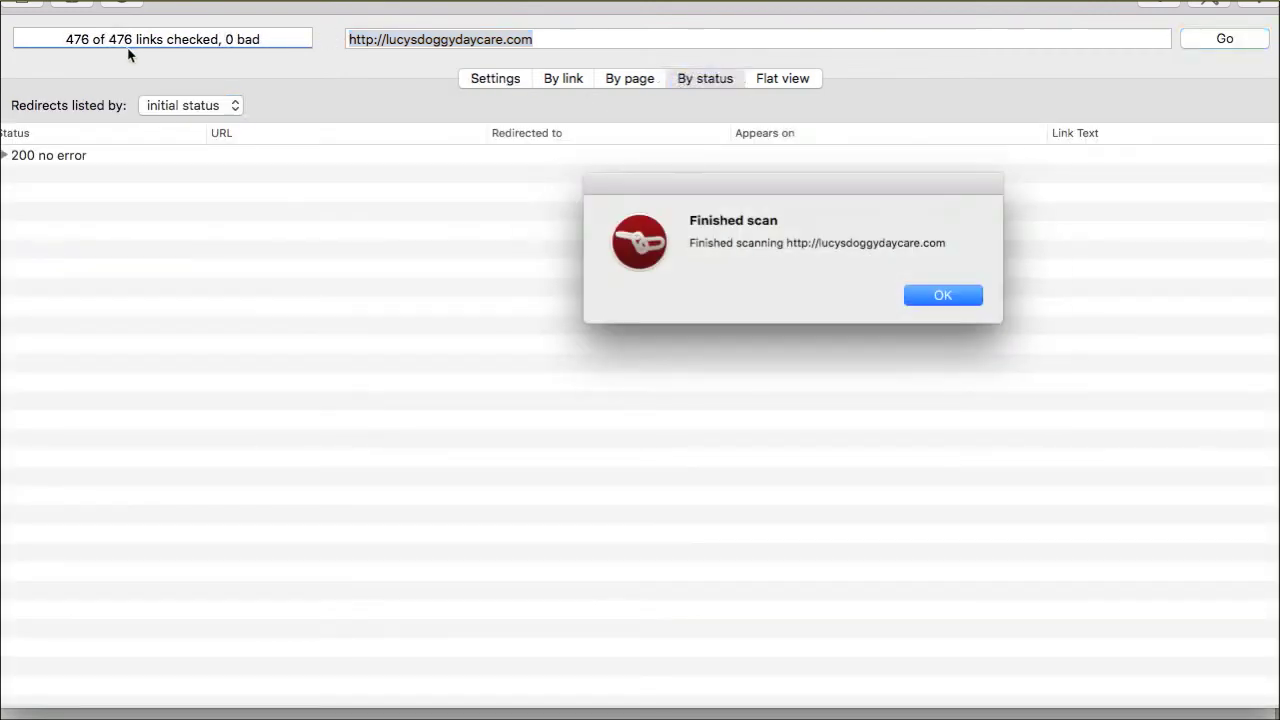
pyautogui.click(942, 297)
# - Expand the "200 no error" group, examine its links, collapse it and check the scan's bad-link total
pyautogui.click(5, 156)
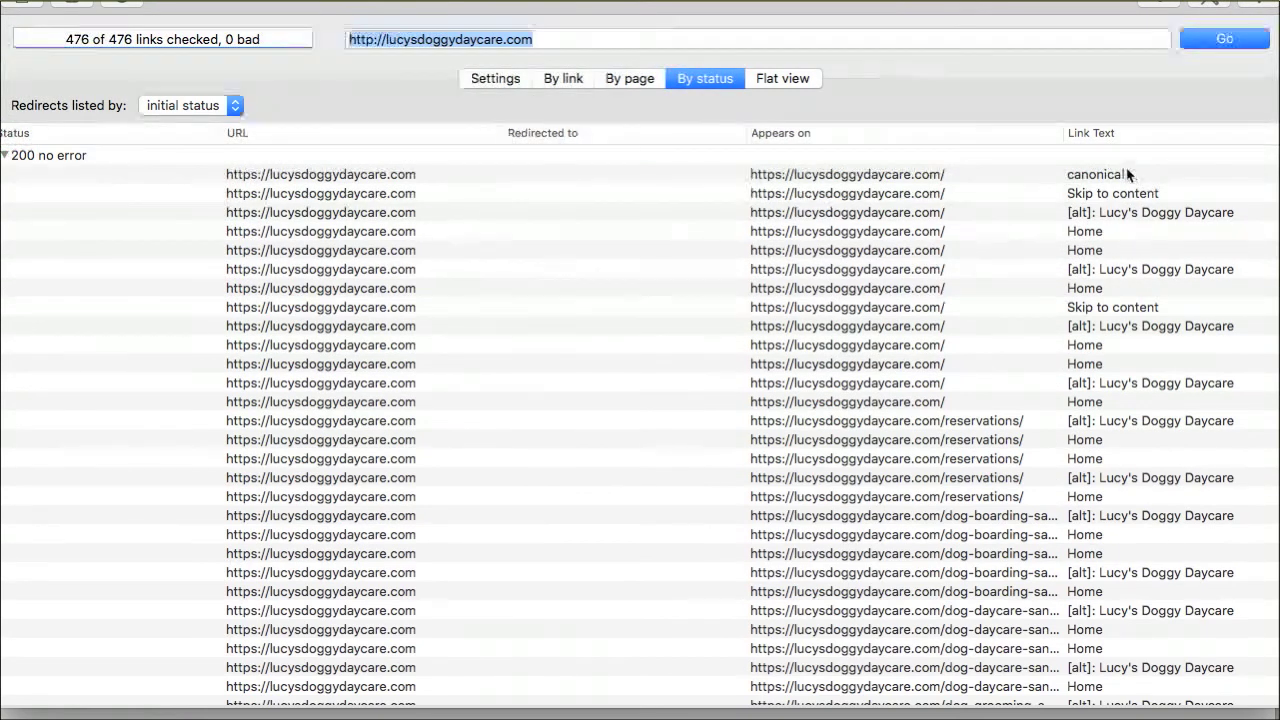
pyautogui.scroll(-5, 627, 214)
pyautogui.scroll(-10, 627, 214)
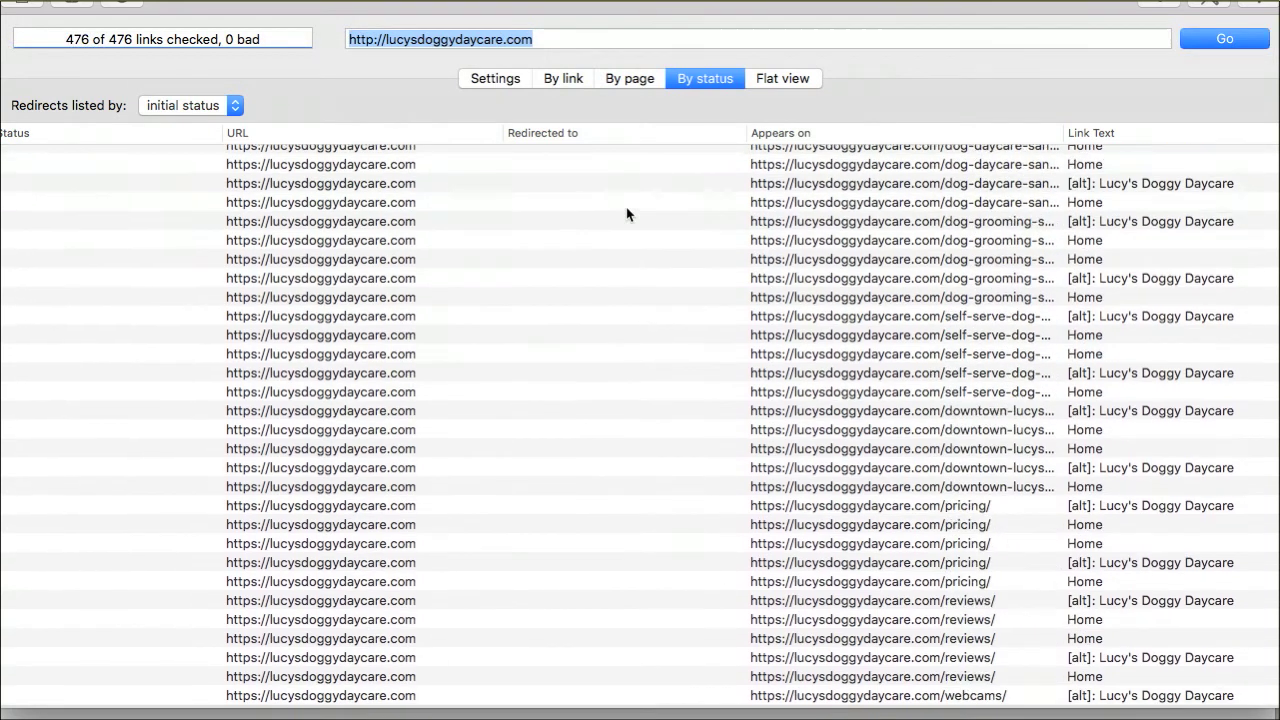
pyautogui.scroll(15, 628, 214)
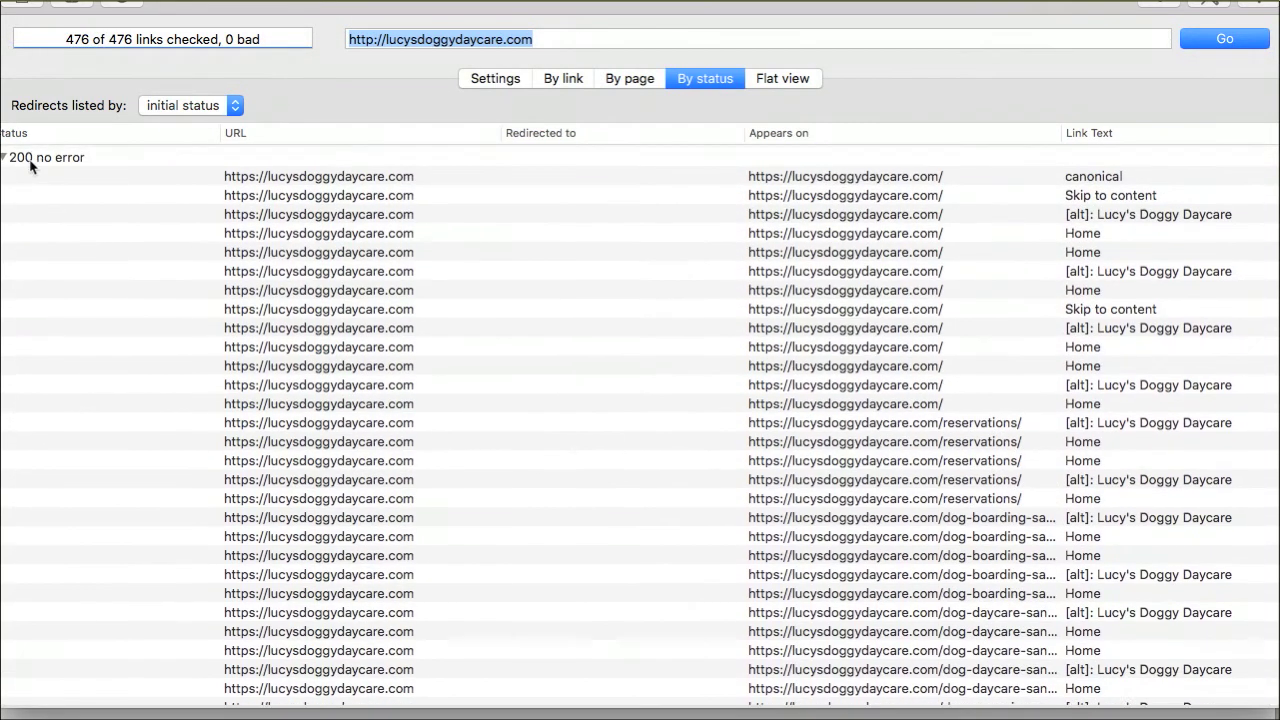
pyautogui.click(5, 156)
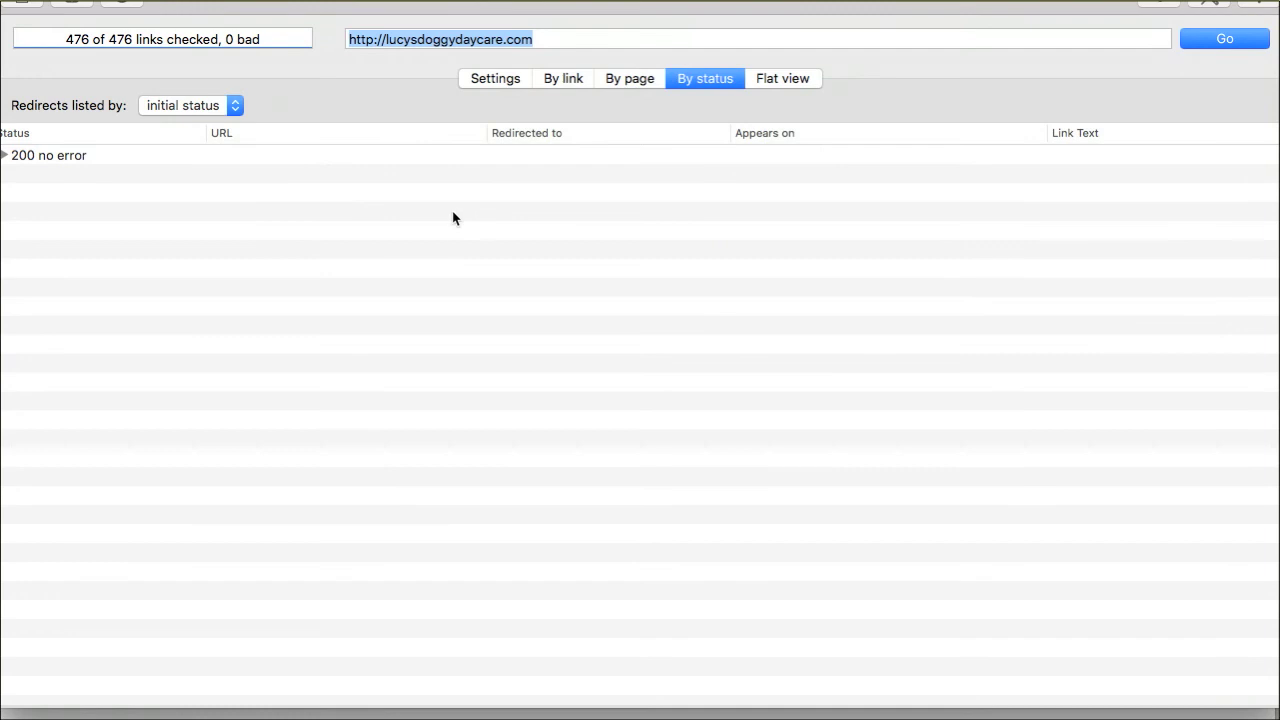
pyautogui.click(341, 100)
pyautogui.moveTo(224, 40); pyautogui.dragTo(286, 40)
pyautogui.click(286, 42)
# - Review the scan settings and compare the results by page and by status, ending on the settings
pyautogui.click(490, 80)
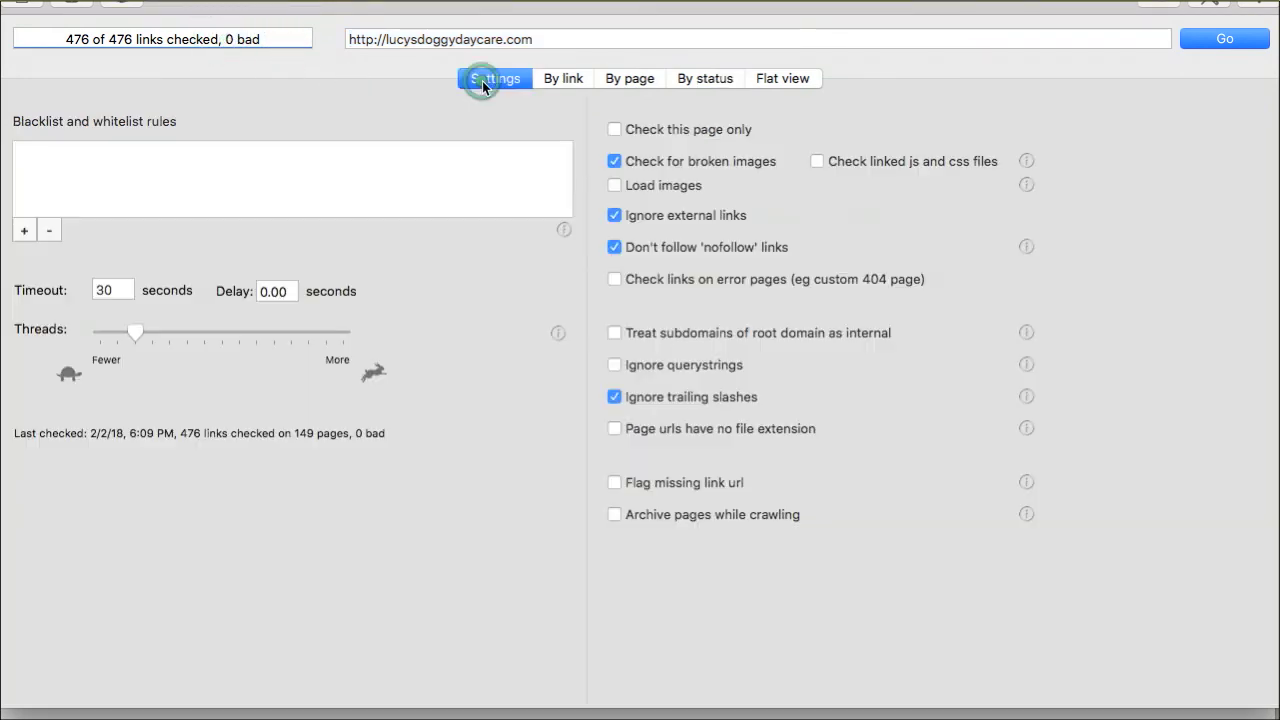
pyautogui.click(627, 80)
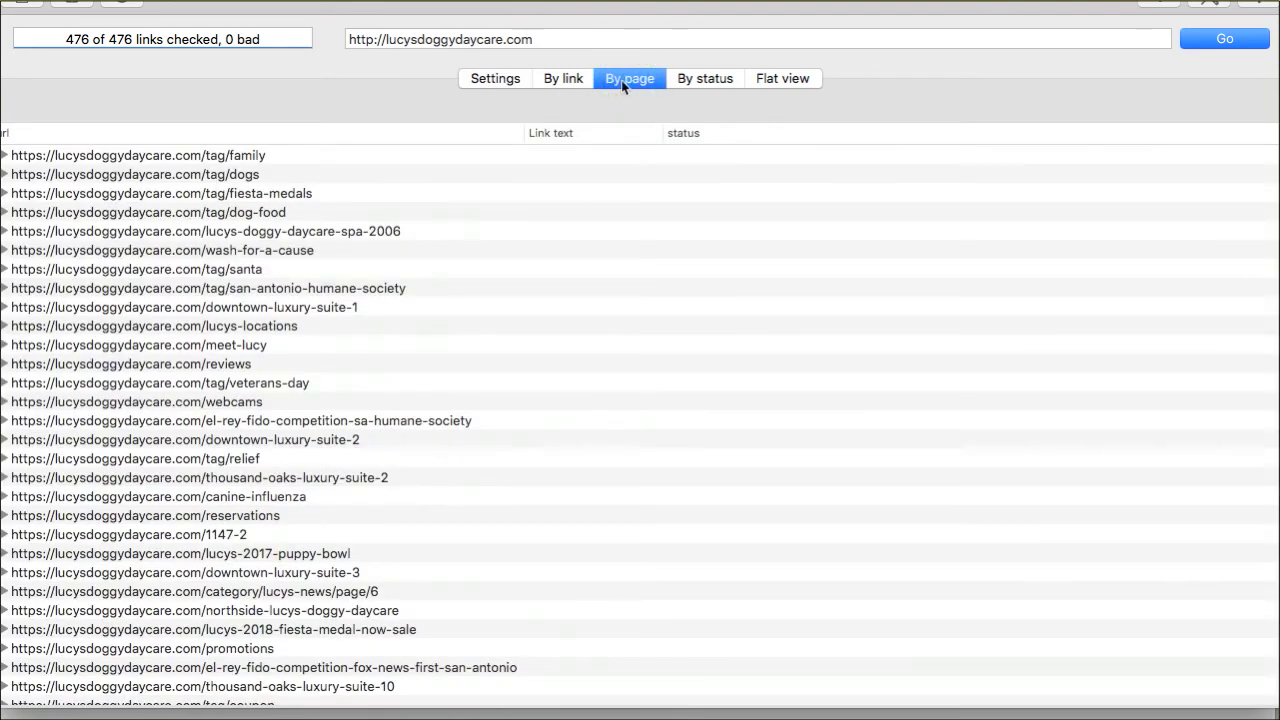
pyautogui.click(684, 79)
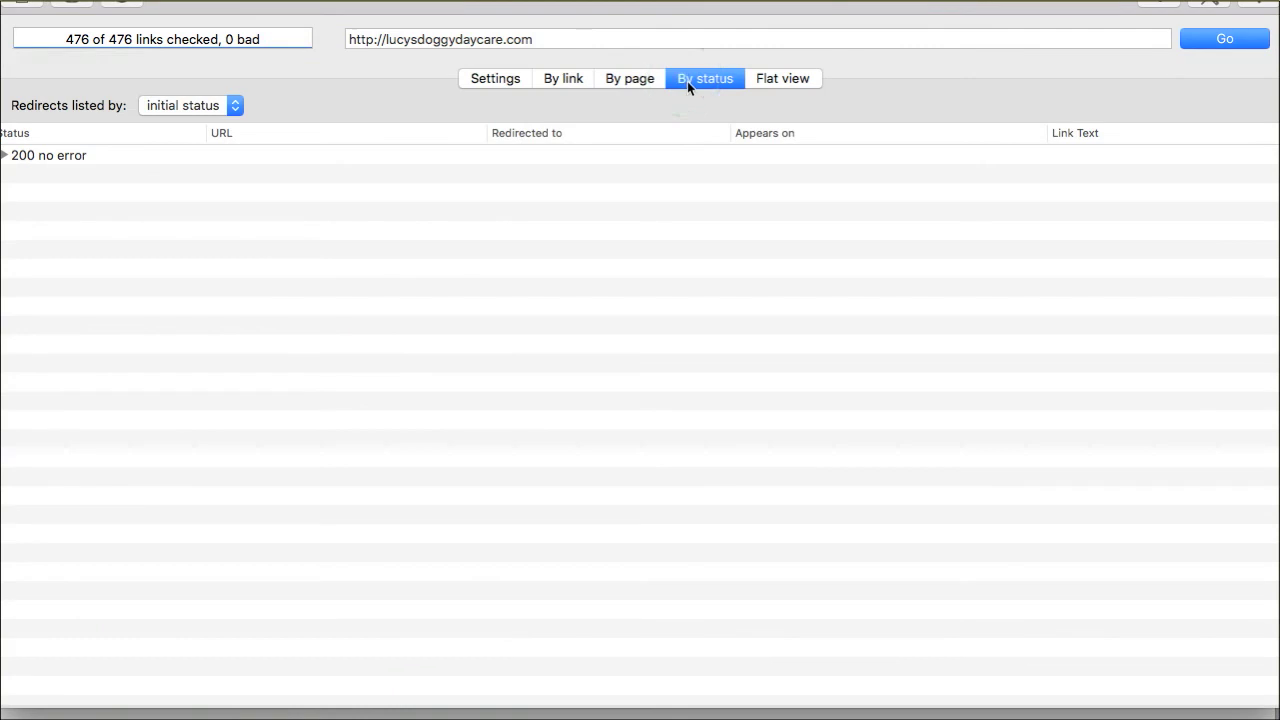
pyautogui.click(481, 86)
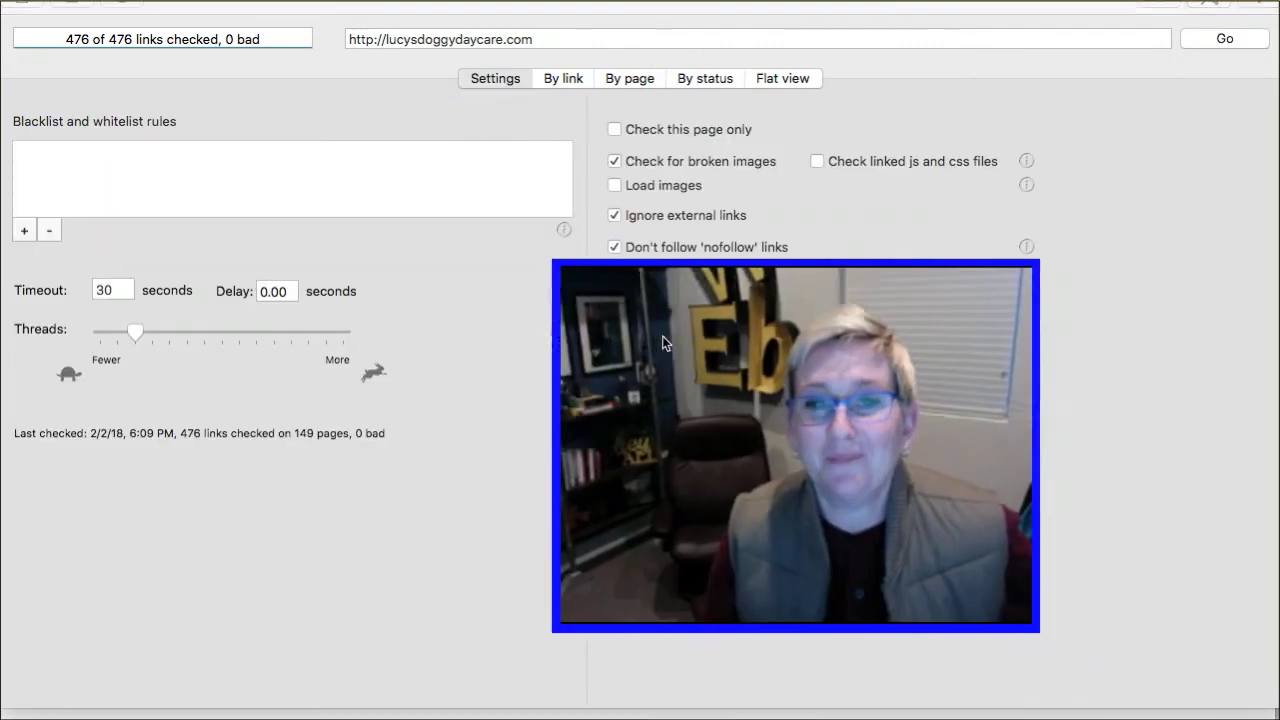